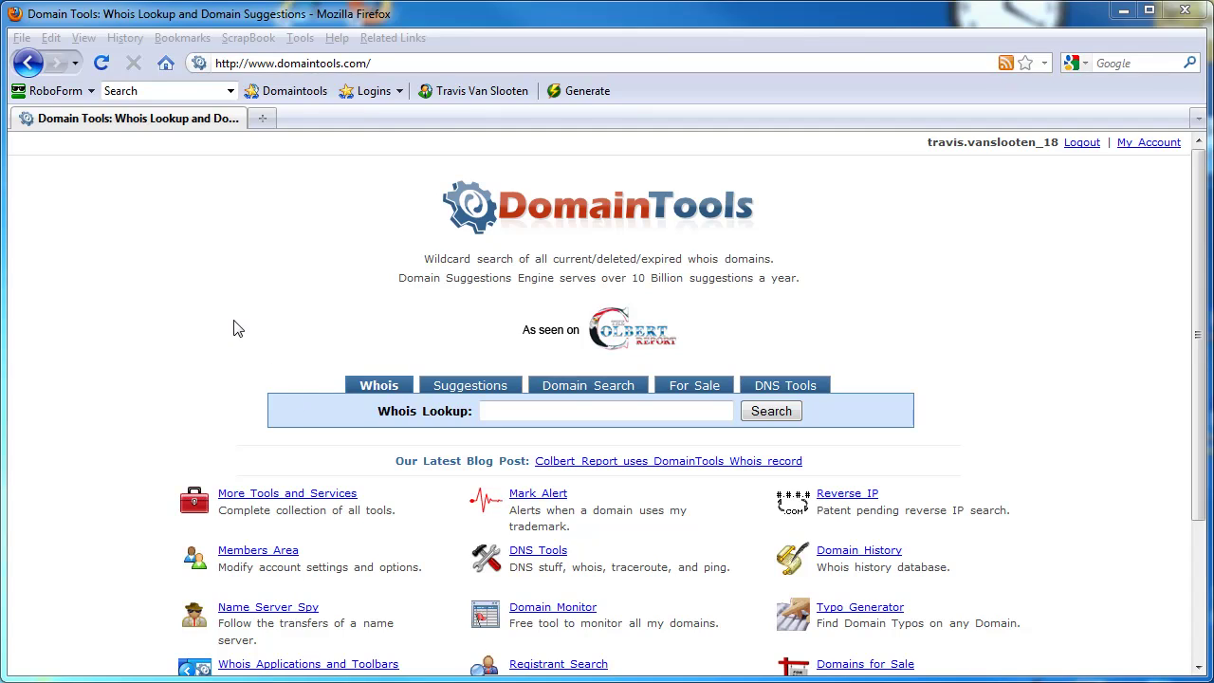
- Run a DomainTools Whois lookup for zoomvisitors.com
{"action": "left_click", "coordinate": [494, 410]}
{"action": "left_click", "coordinate": [494, 410]}
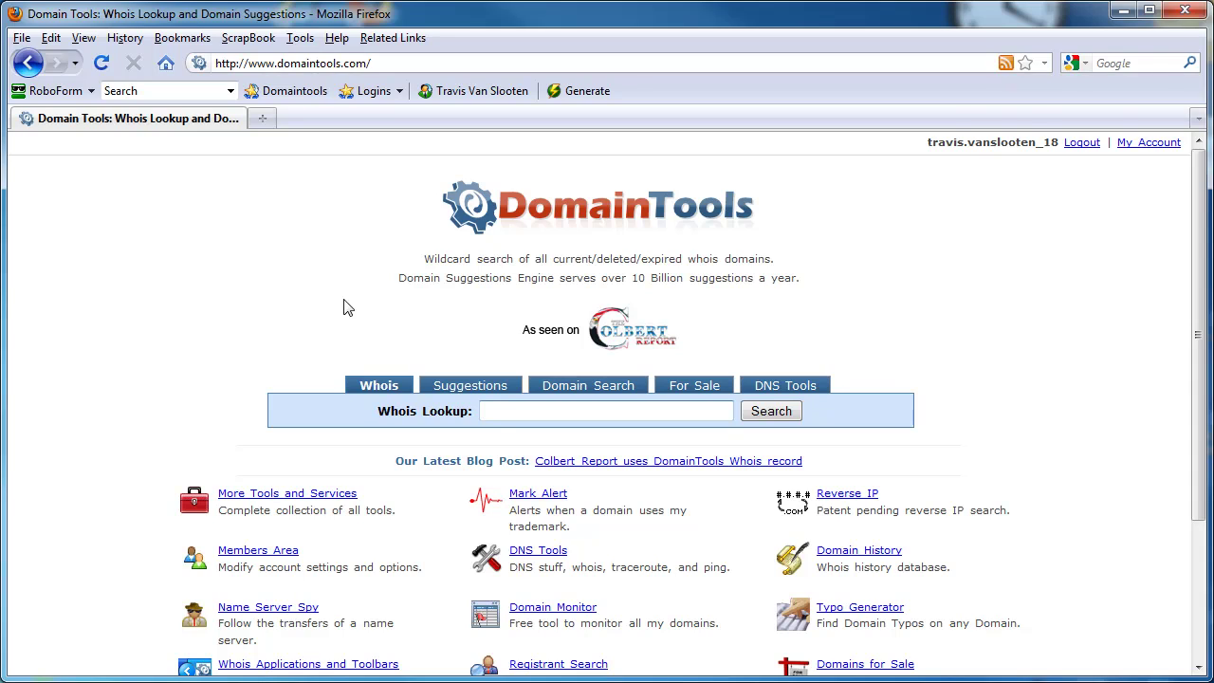
{"action": "type", "text": "zoomvisitors.com"}
{"action": "left_click", "coordinate": [759, 417]}
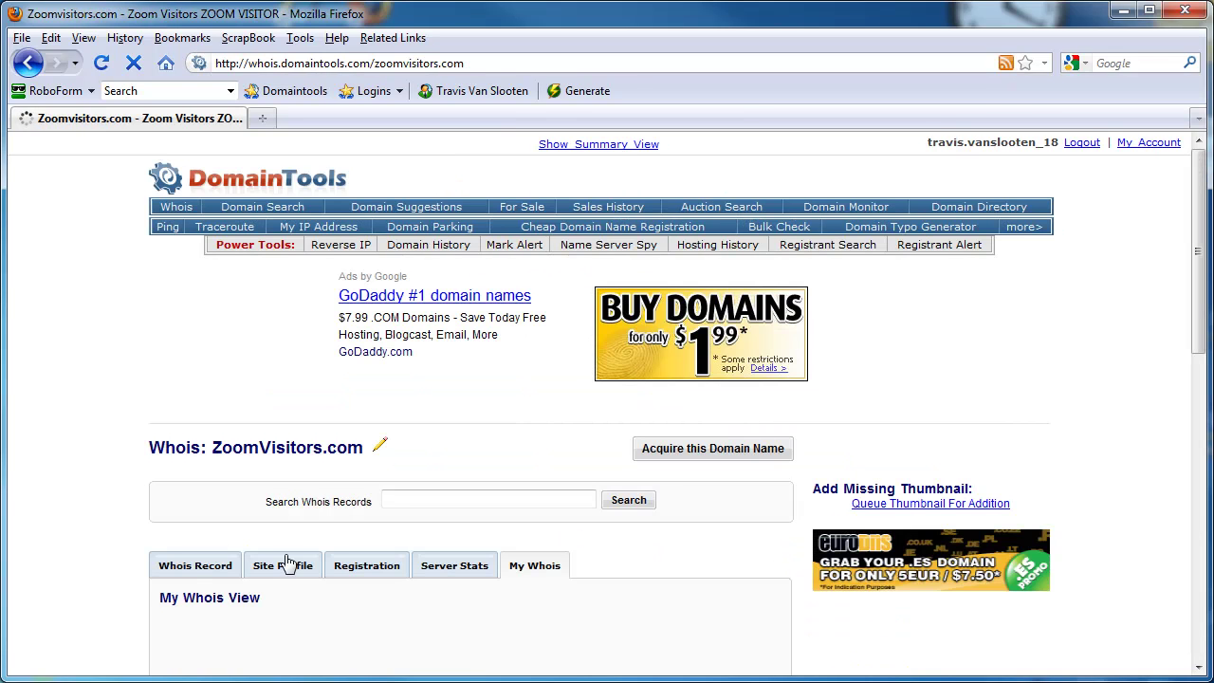
- Show the Whois Record tab and scroll down to the raw registration text
{"action": "left_click", "coordinate": [202, 570]}
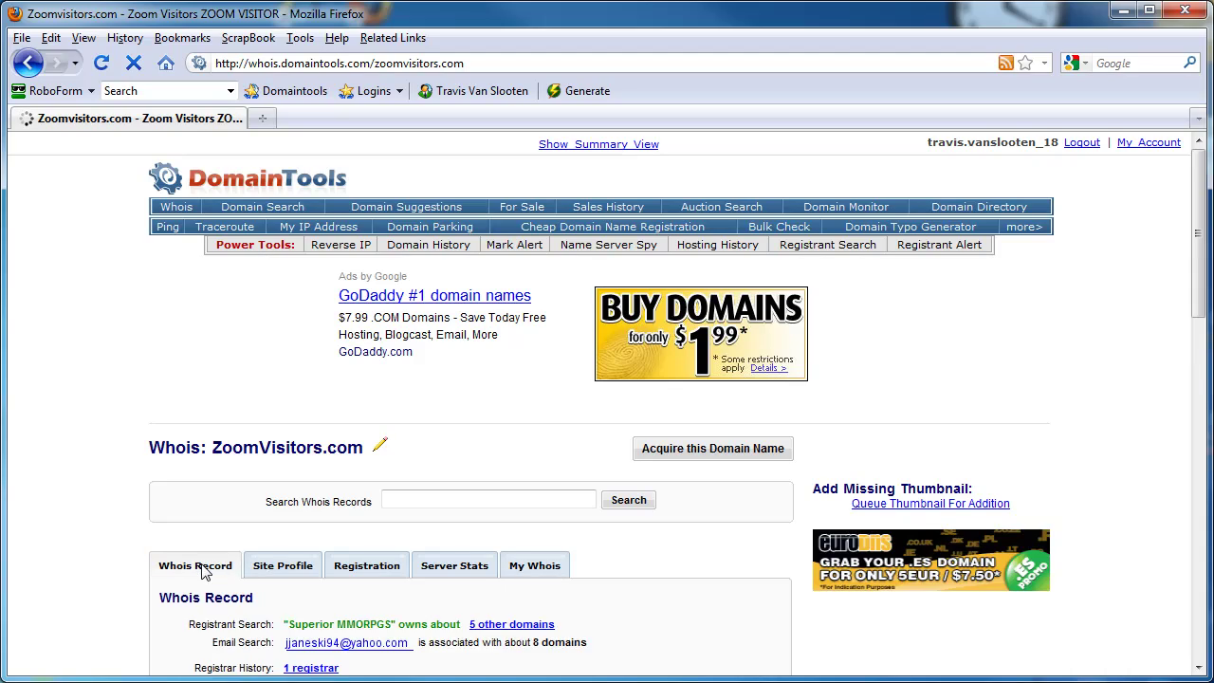
{"action": "scroll", "coordinate": [949, 446], "scroll_direction": "down", "scroll_amount": 8}
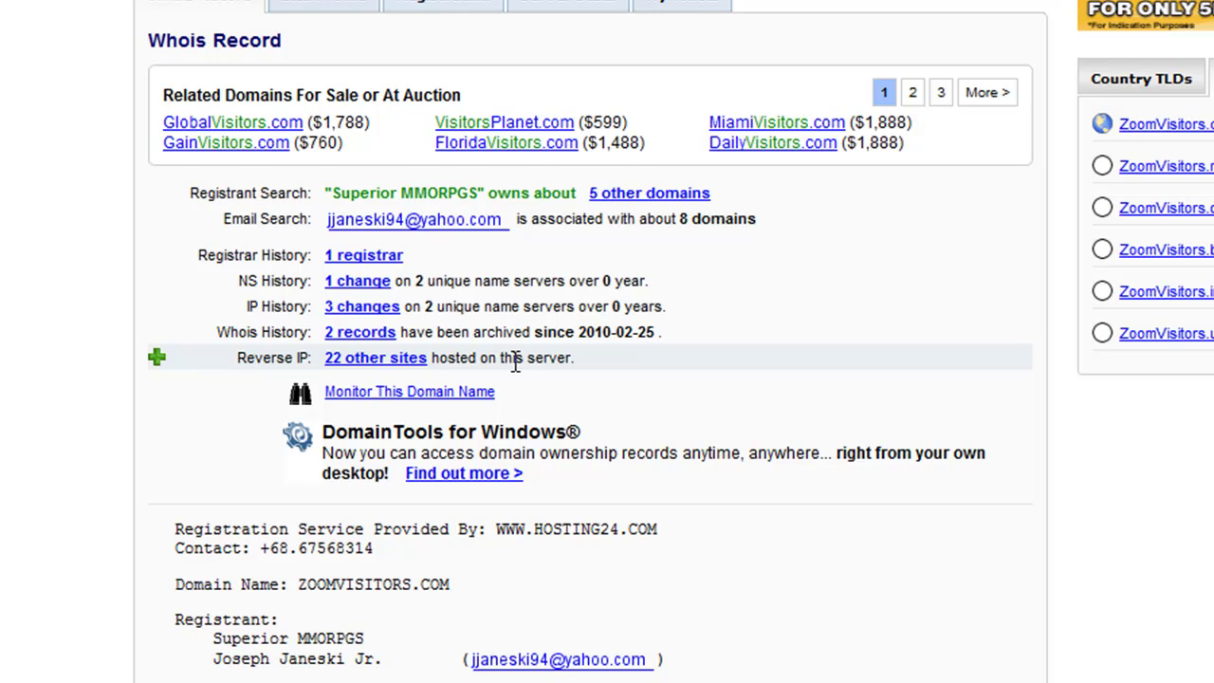
- Highlight the registrant lines, then the 2010 creation and expiration date lines, in the raw record
{"action": "scroll", "coordinate": [569, 370], "scroll_direction": "down", "scroll_amount": 5}
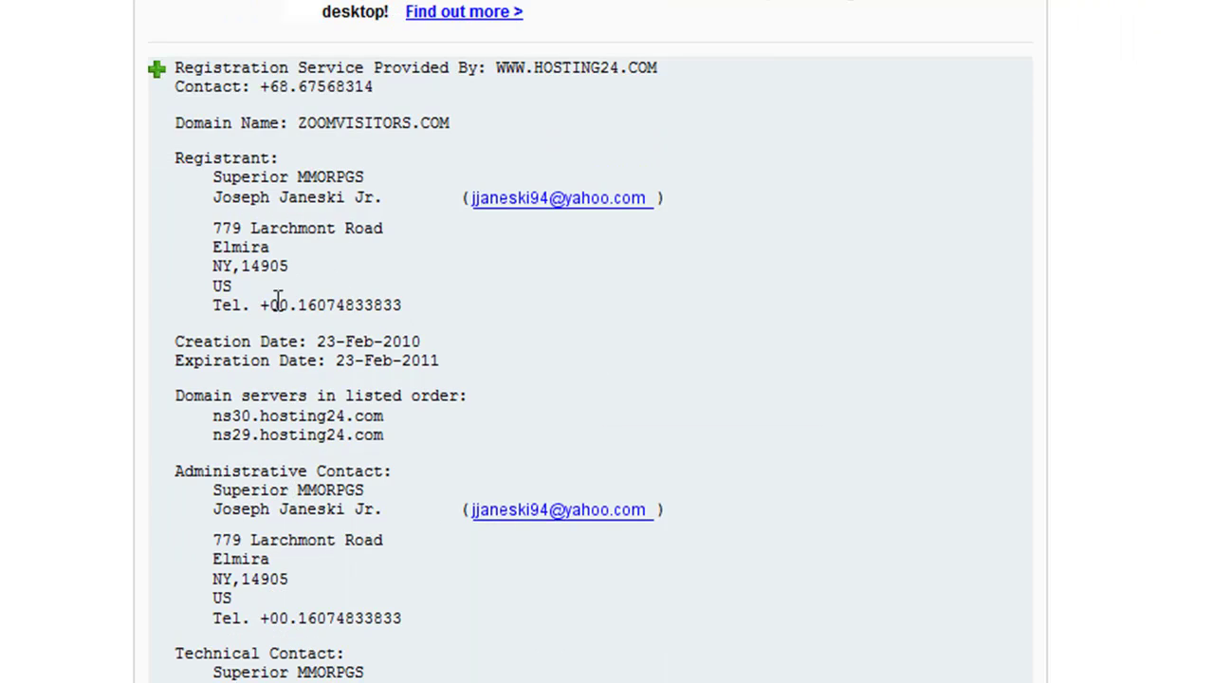
{"action": "left_click_drag", "start_coordinate": [210, 172], "coordinate": [373, 283]}
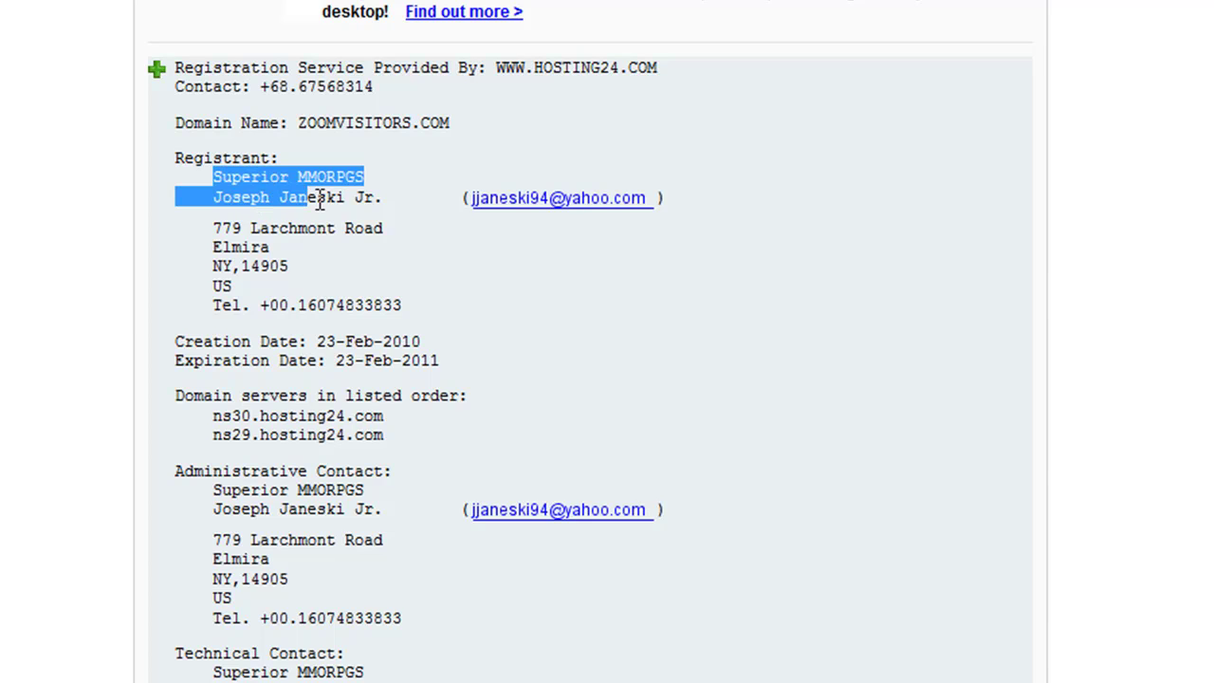
{"action": "left_click", "coordinate": [407, 302]}
{"action": "scroll", "coordinate": [380, 296], "scroll_direction": "down", "scroll_amount": 3}
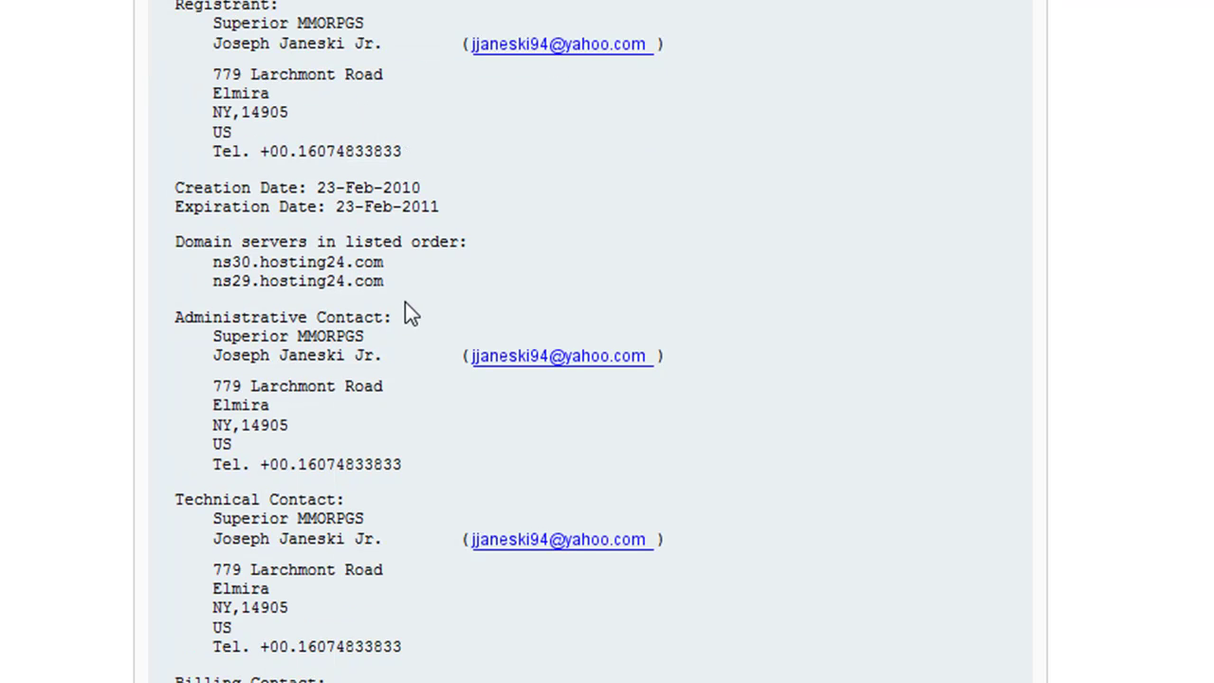
{"action": "left_click_drag", "start_coordinate": [179, 194], "coordinate": [444, 212]}
{"action": "left_click", "coordinate": [443, 213]}
{"action": "scroll", "coordinate": [544, 251], "scroll_direction": "down", "scroll_amount": 3}
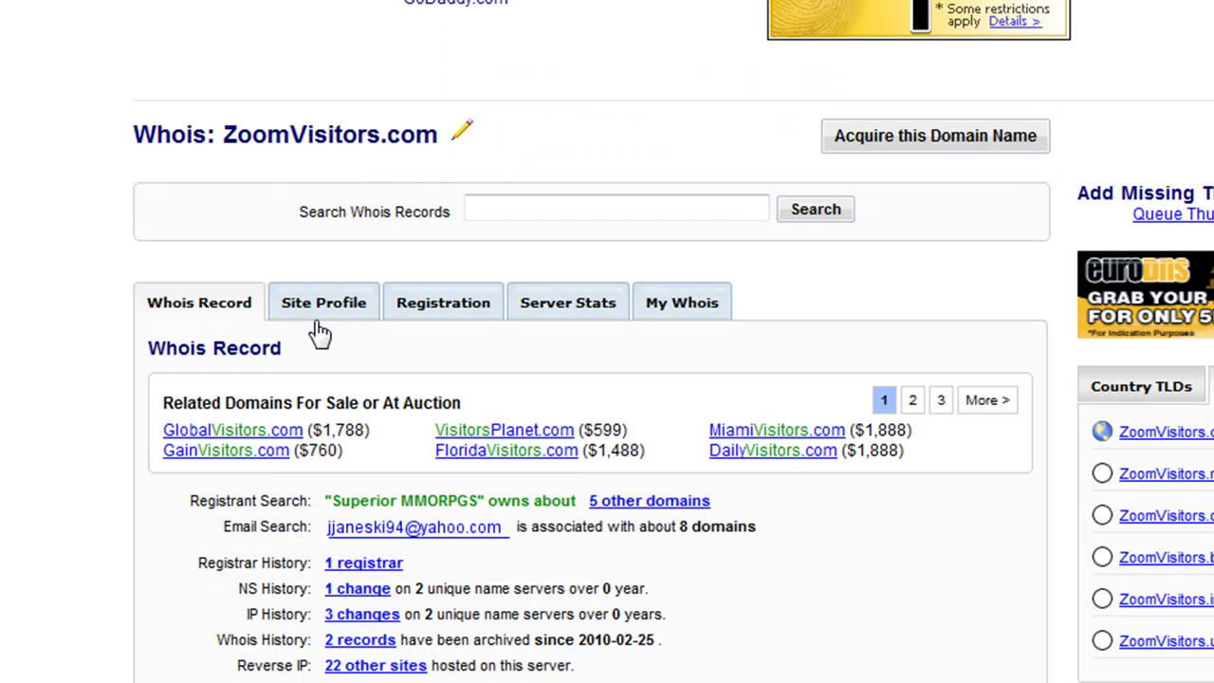
- Scroll through ZoomVisitors.com's site profile, then show its registration details (created 2010-02-23, expires 2011-02-23)
{"action": "left_click", "coordinate": [321, 306]}
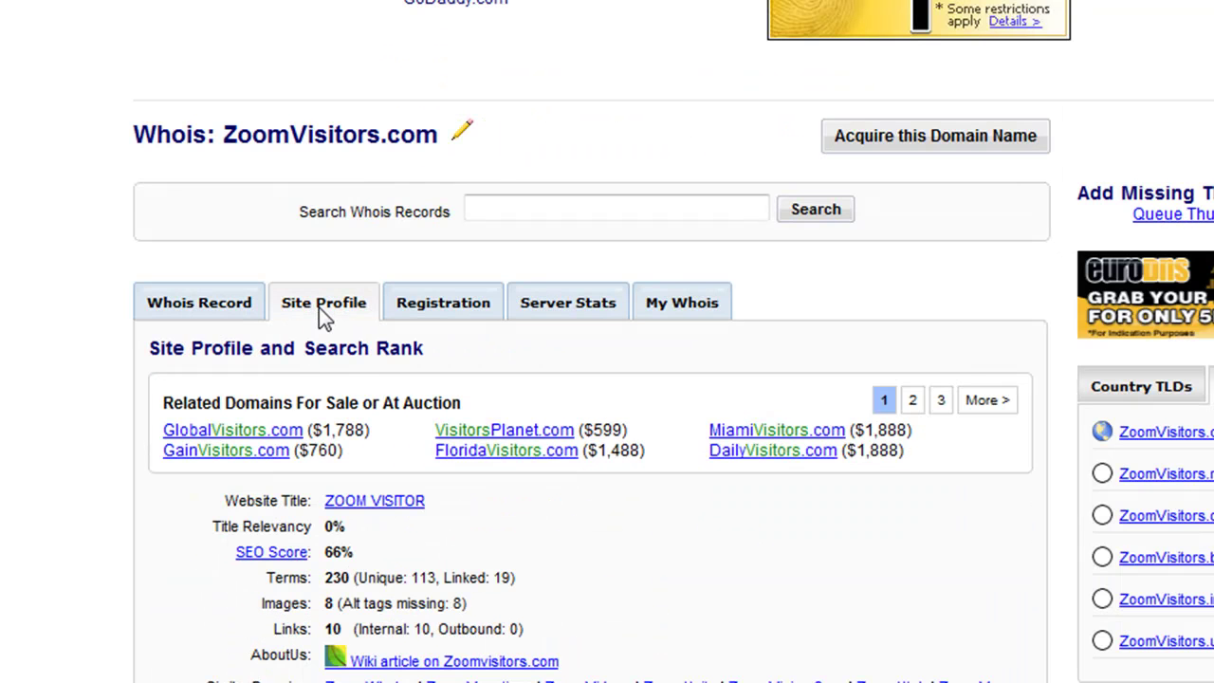
{"action": "scroll", "coordinate": [599, 412], "scroll_direction": "down", "scroll_amount": 3}
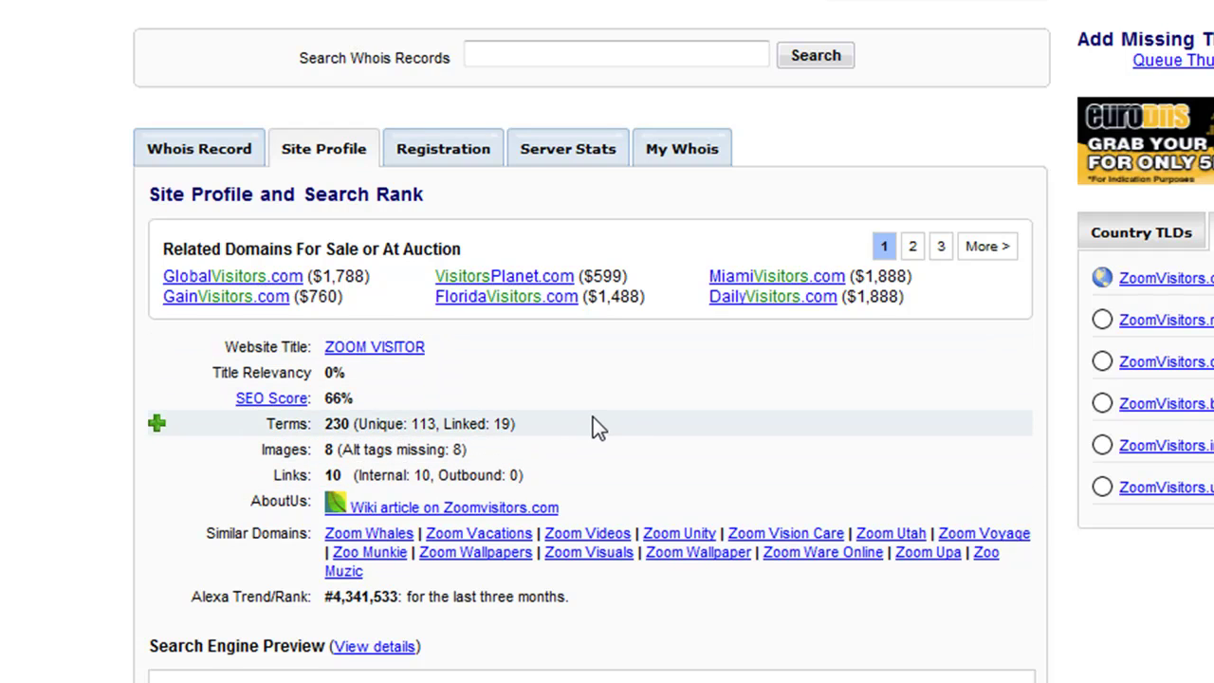
{"action": "left_click", "coordinate": [471, 163]}
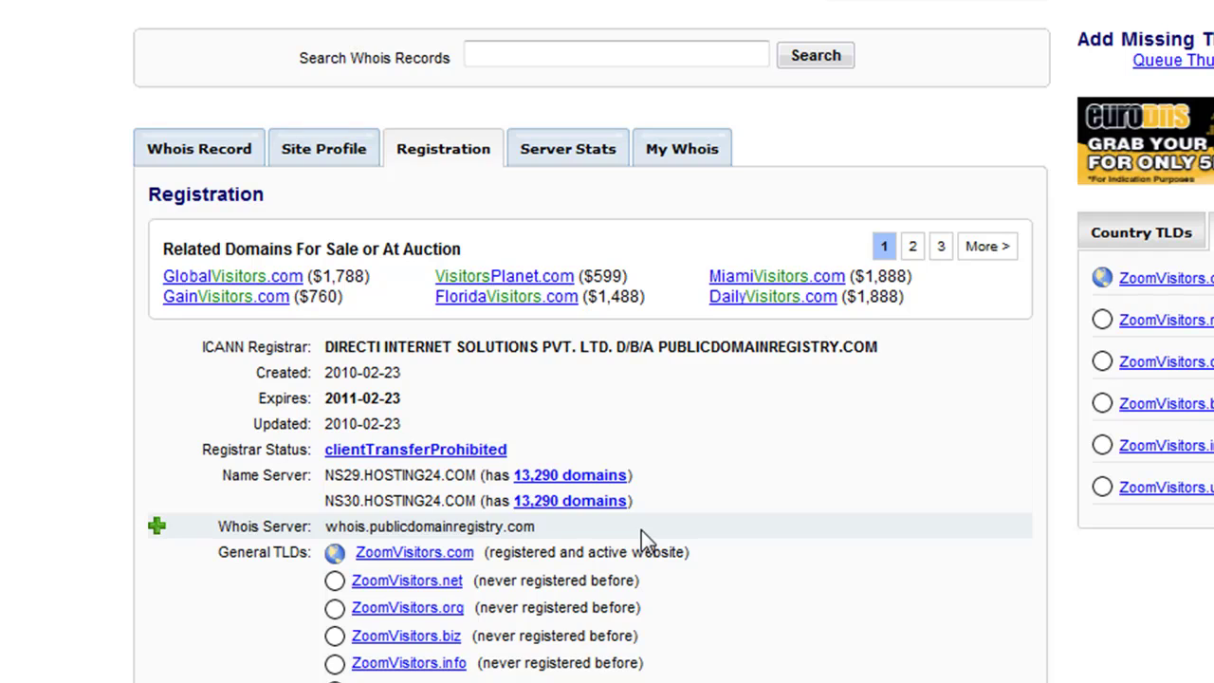
- Show server stats: Apache at 174.36.60.222 in Dallas, response code 200
{"action": "left_click", "coordinate": [578, 147]}
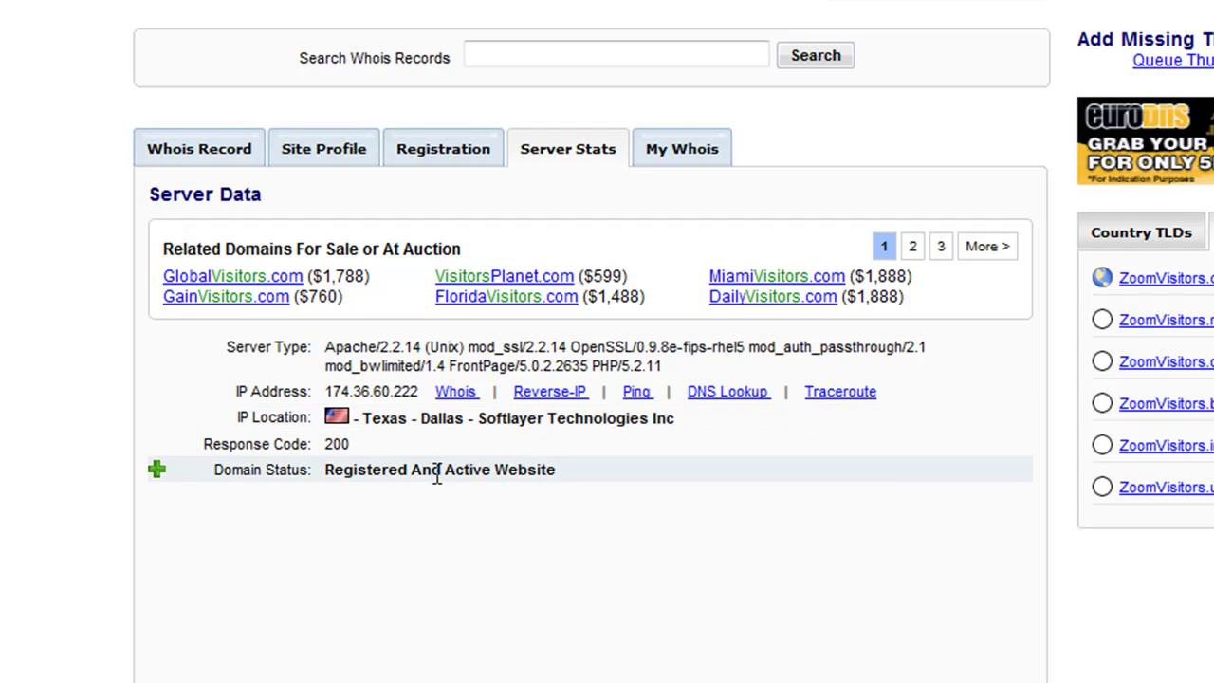
- Step back through Registration and Site Profile to the Whois Record, scrolling to the raw text
{"action": "left_click", "coordinate": [432, 158]}
{"action": "left_click", "coordinate": [302, 157]}
{"action": "left_click", "coordinate": [222, 157]}
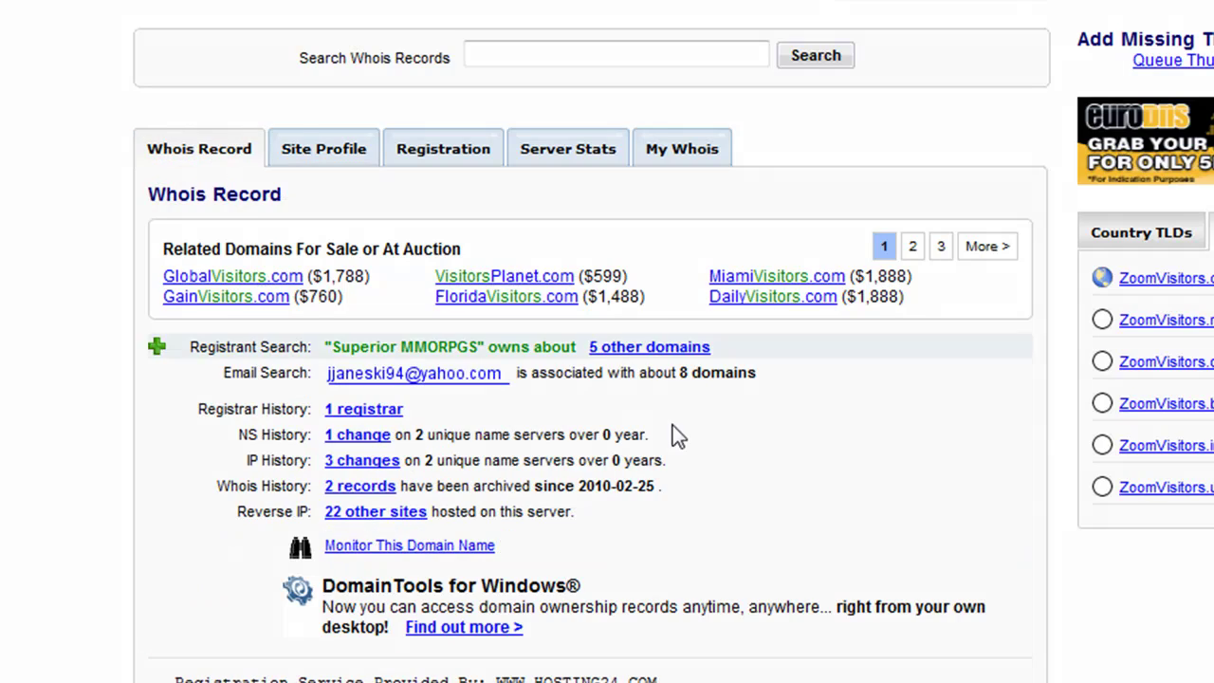
{"action": "scroll", "coordinate": [699, 465], "scroll_direction": "down", "scroll_amount": 3}
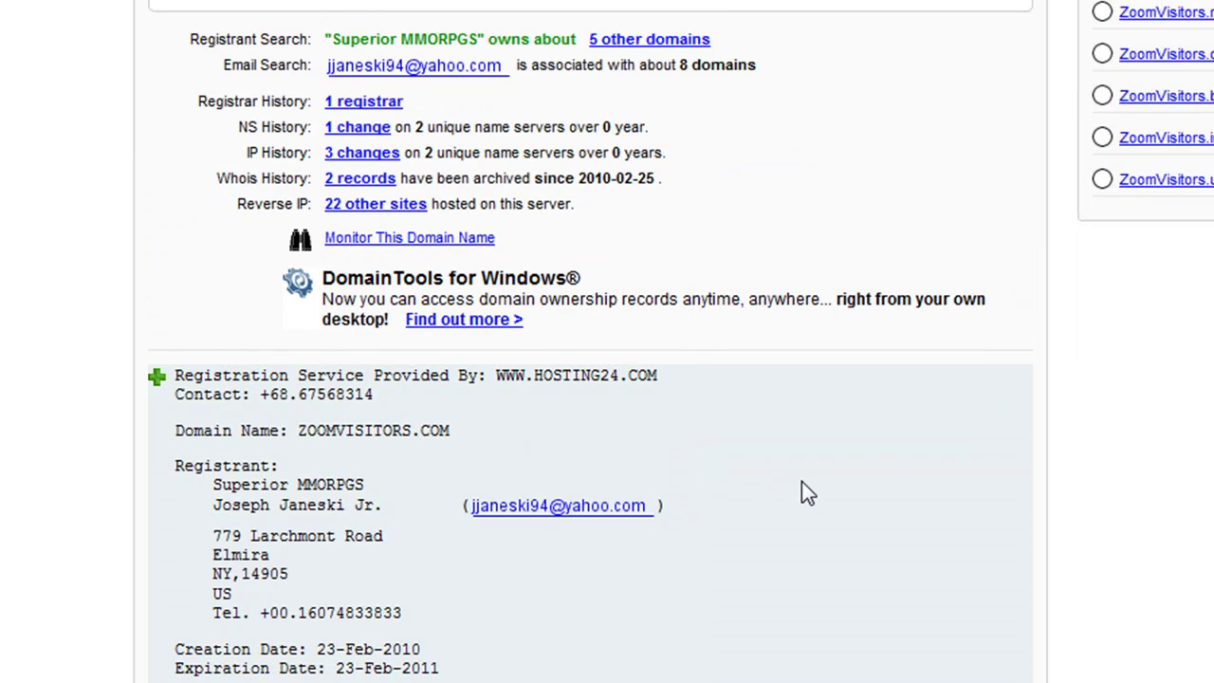
{"action": "scroll", "coordinate": [802, 481], "scroll_direction": "down", "scroll_amount": 2}
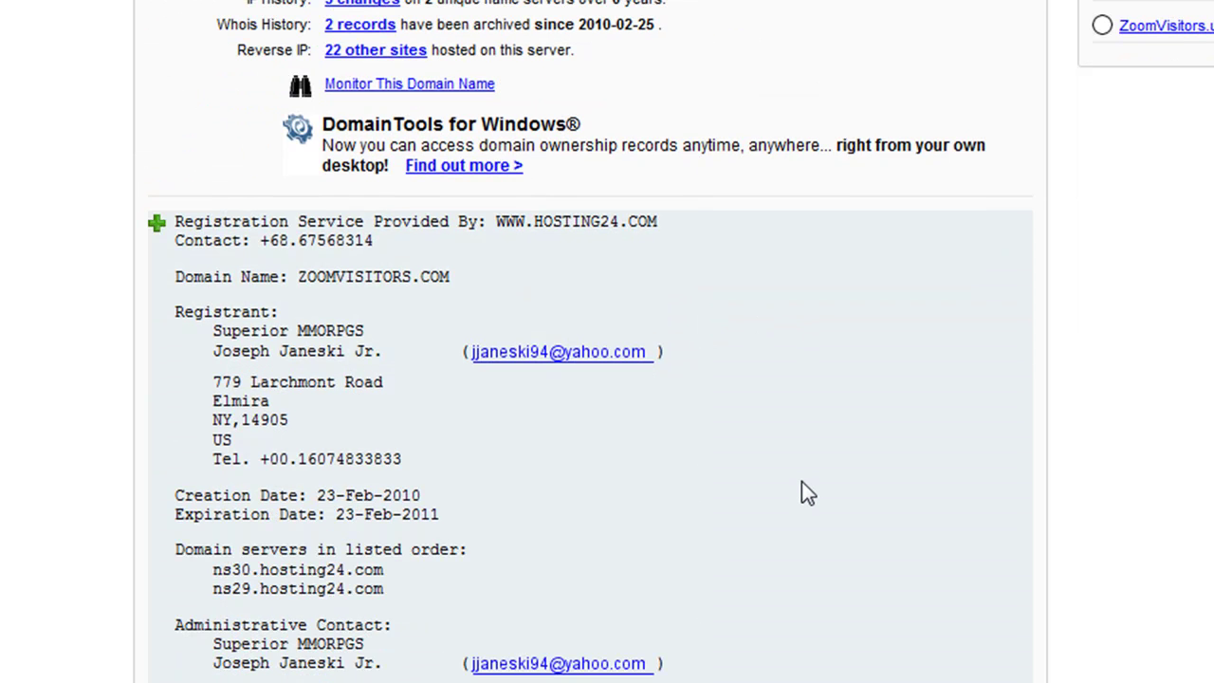